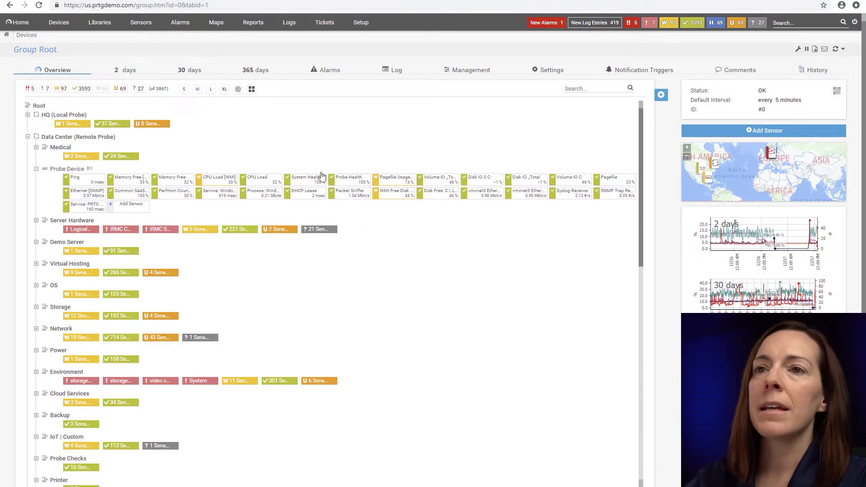
Step: Inspect the All memory sensors library's Overview and Notification Triggers, then return to all libraries
left_click(96, 28)
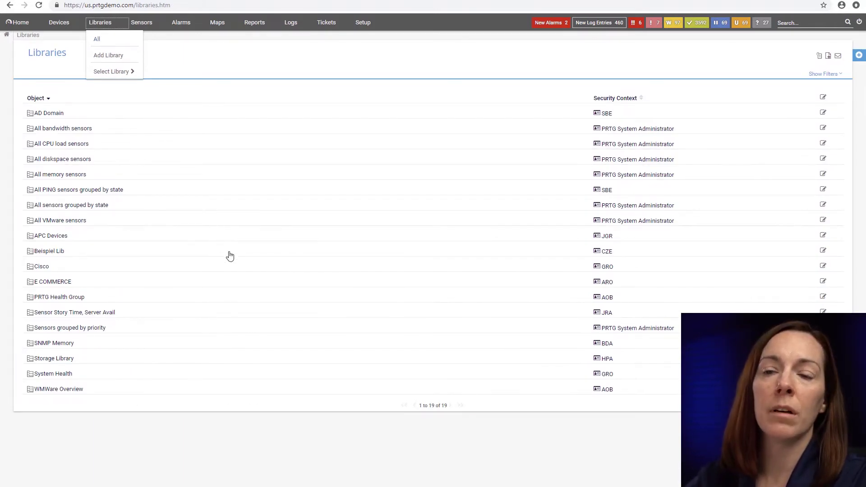
left_click(181, 358)
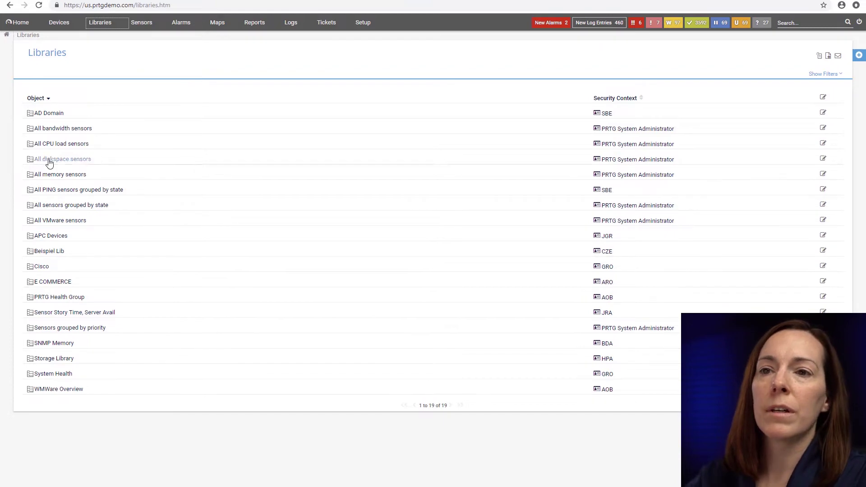
left_click(61, 176)
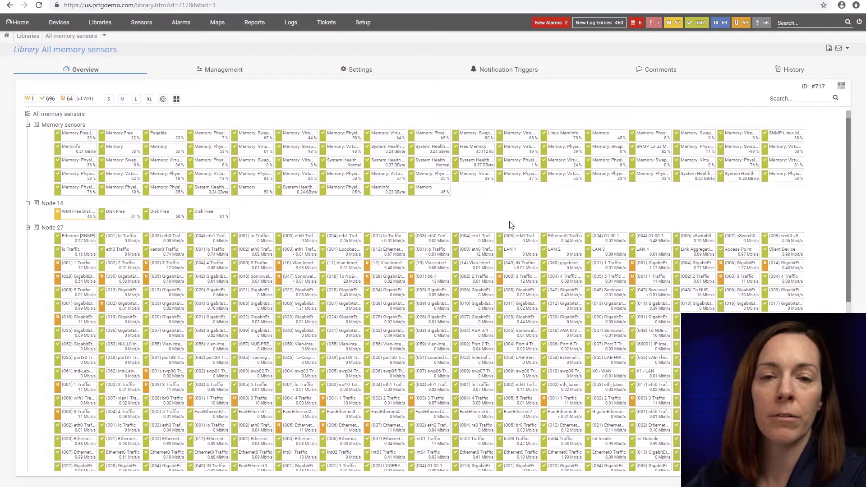
scroll(507, 321, "down", 5)
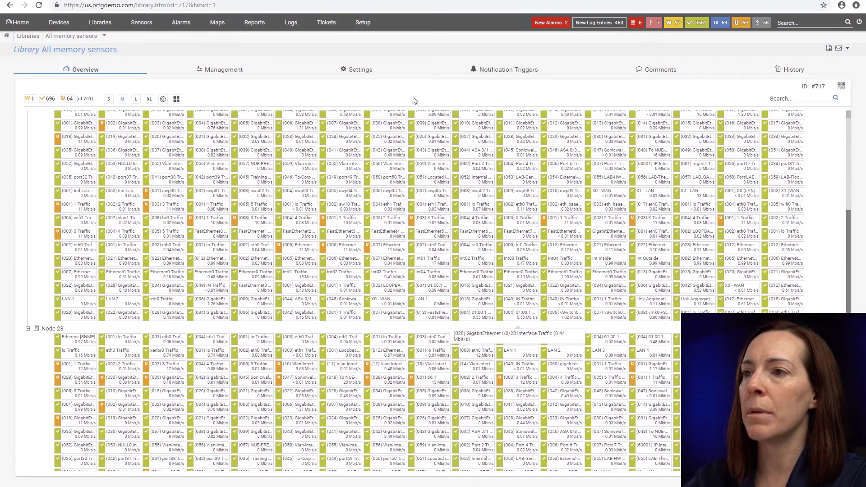
left_click(517, 70)
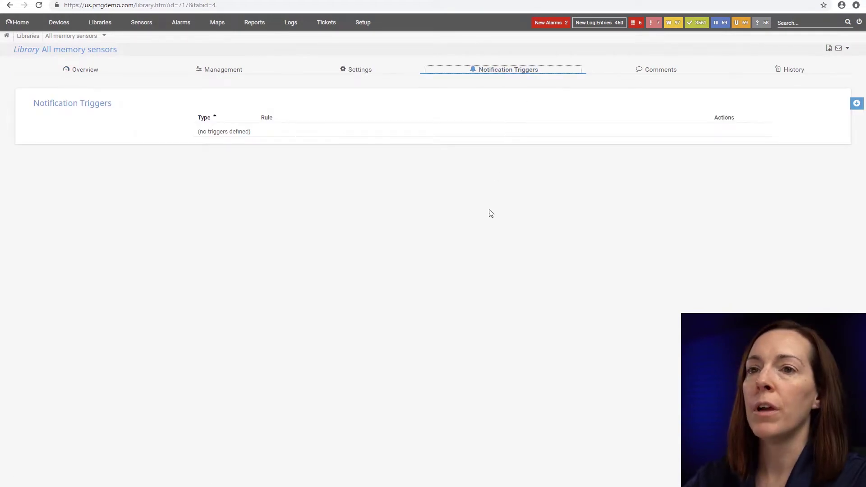
left_click(100, 24)
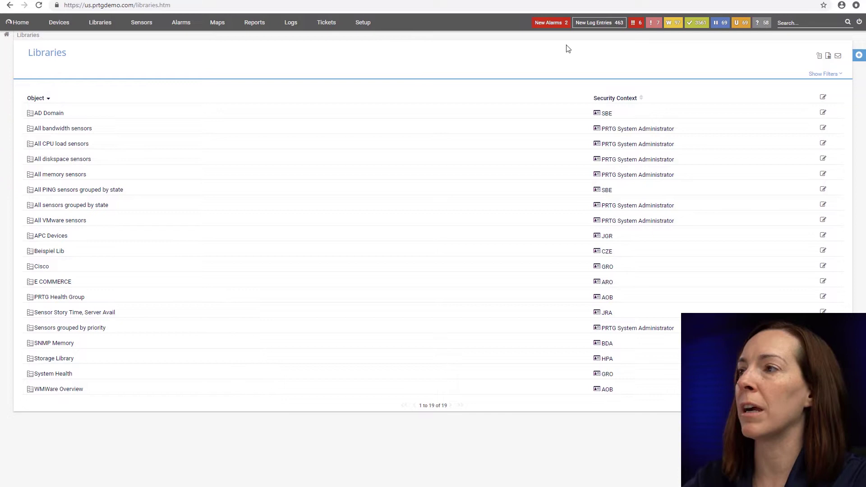
Step: Add a new library with the Library Node Name 'Email Library'
left_click(858, 60)
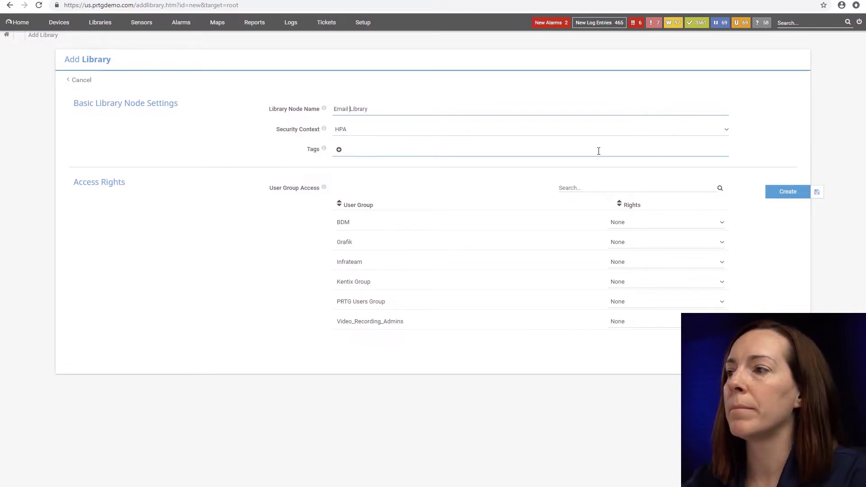
left_click(787, 194)
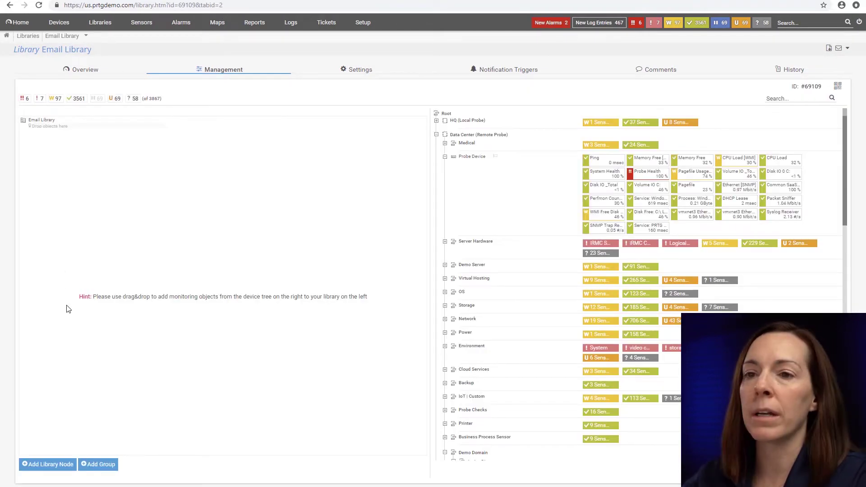
Step: Add three new empty groups, each named Group, to the Email Library tree
left_click(101, 465)
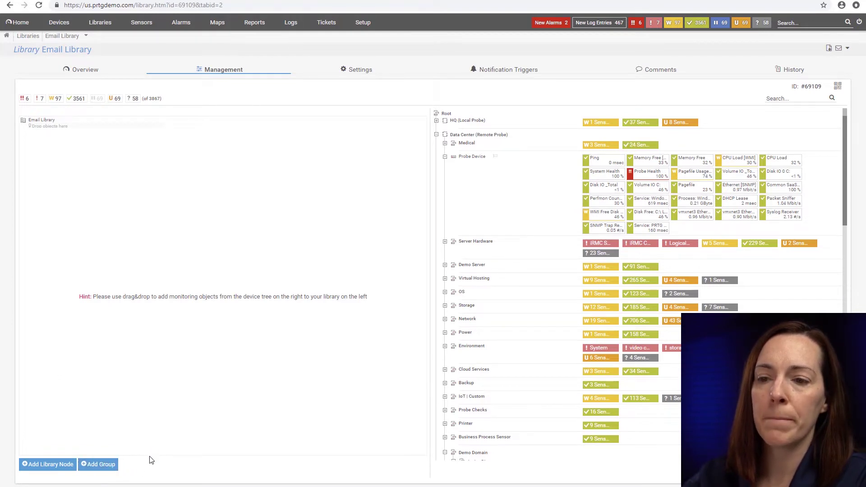
left_click(104, 466)
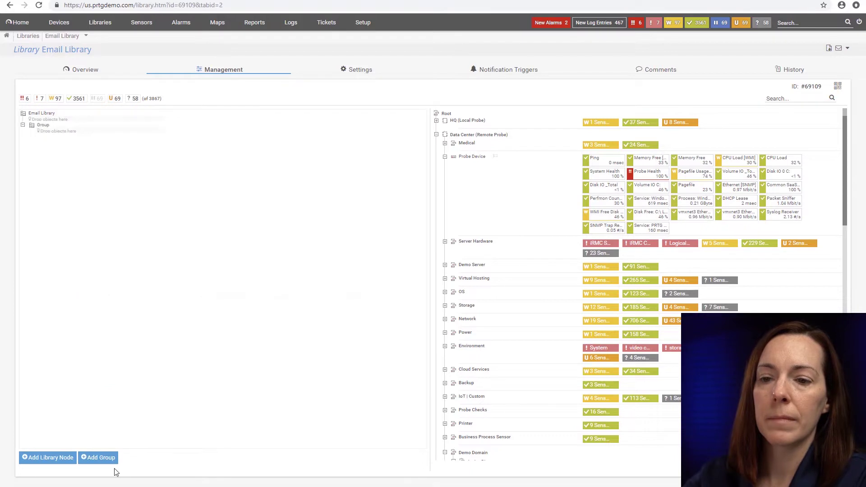
left_click(107, 458)
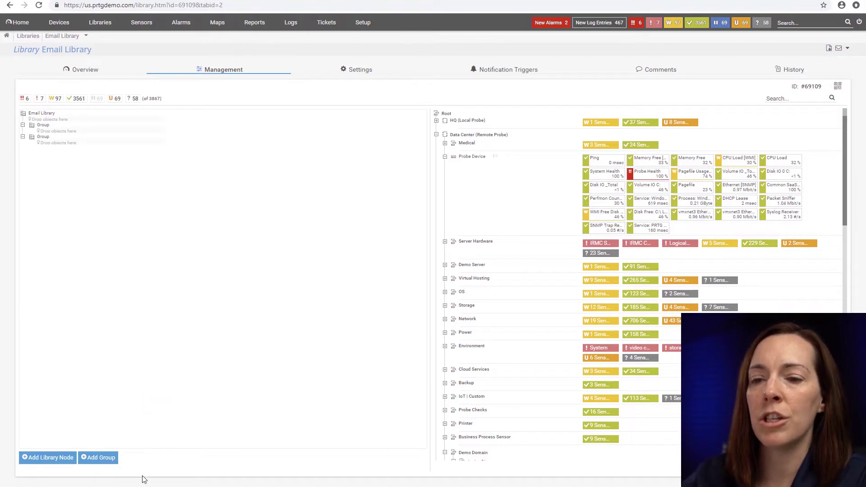
left_click(101, 458)
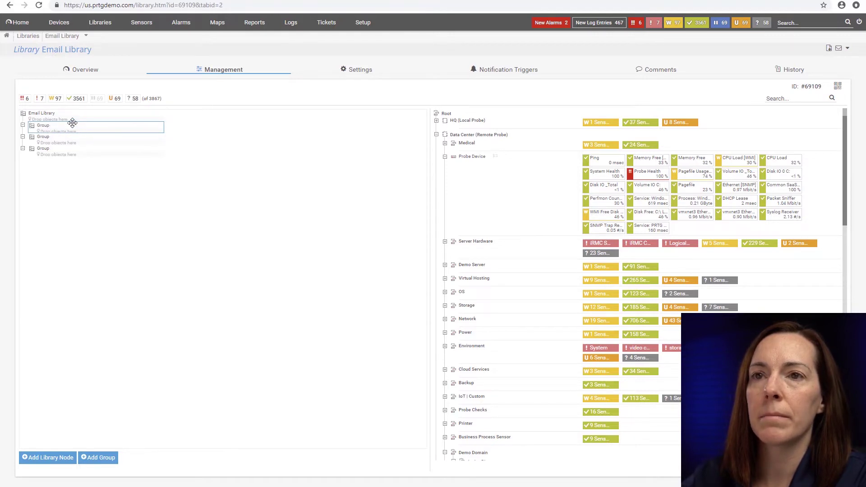
Step: Rename the first two library groups to Servers and Network
right_click(53, 130)
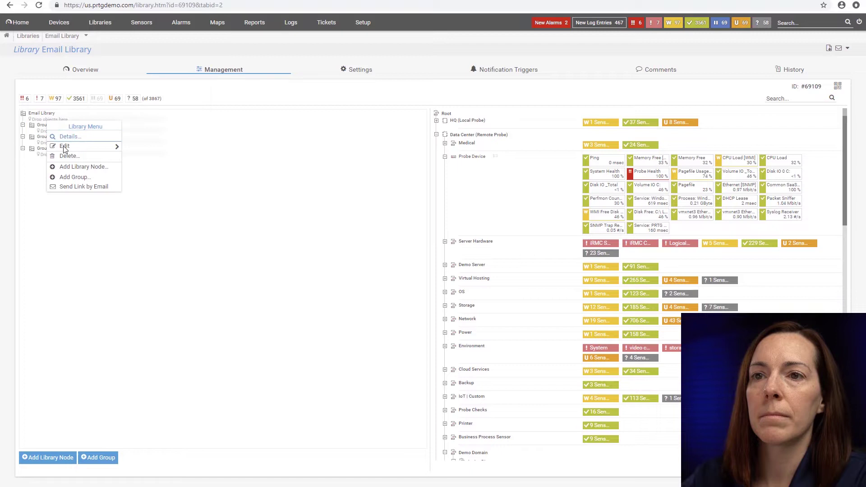
mouse_move(64, 149)
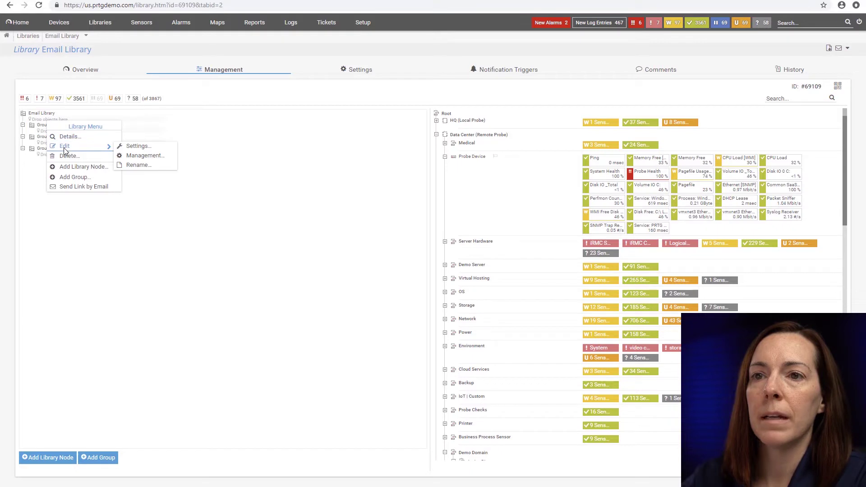
left_click(143, 166)
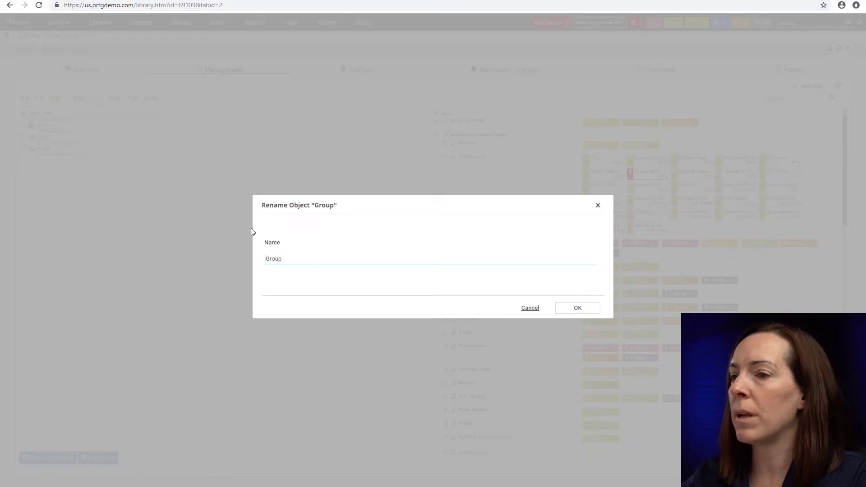
type("S")
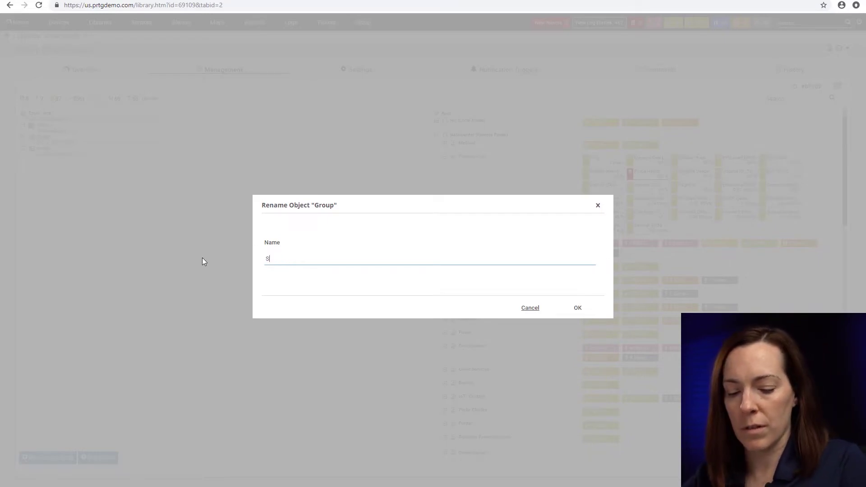
type("ervers")
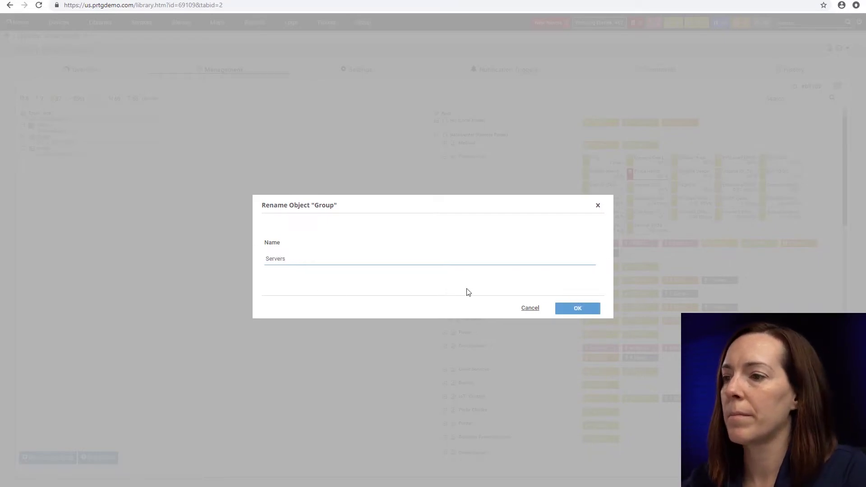
left_click(565, 311)
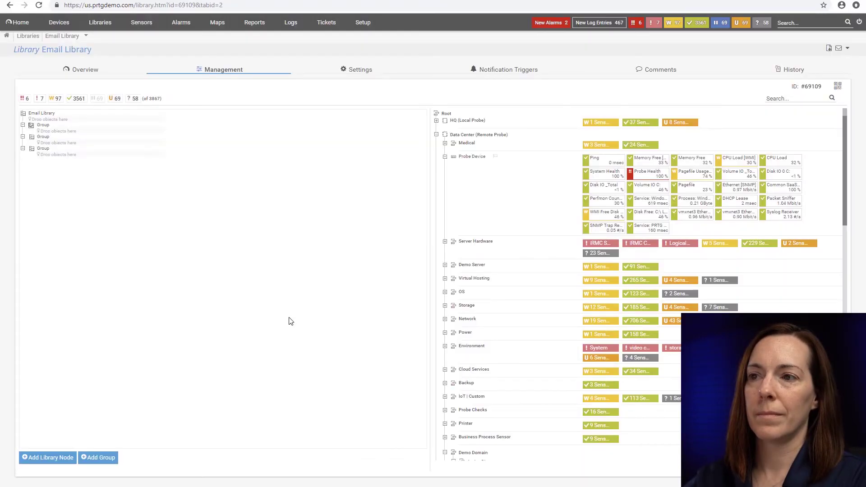
right_click(44, 140)
mouse_move(52, 157)
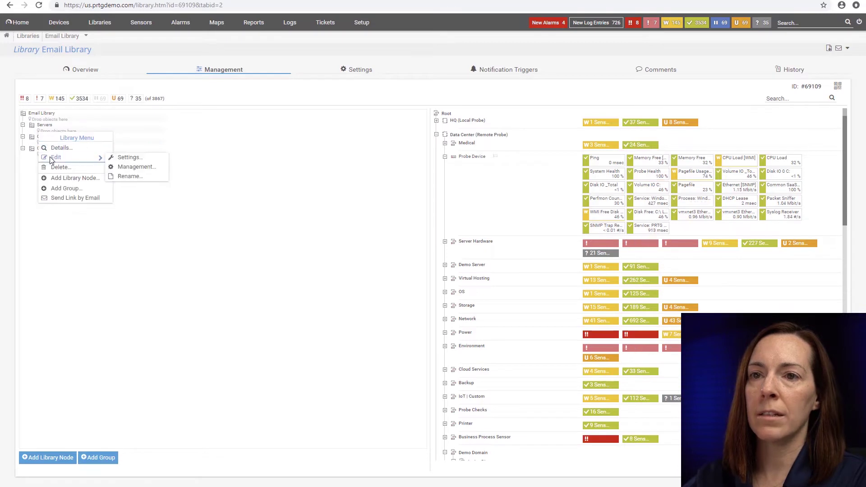
left_click(130, 177)
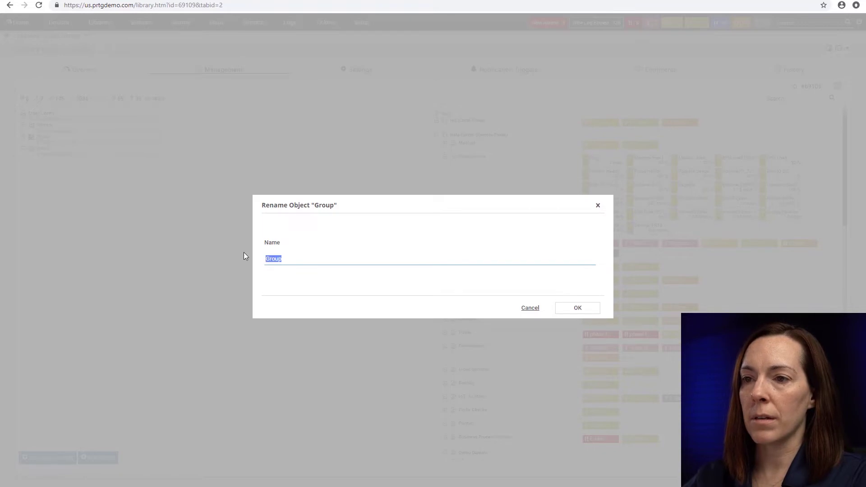
type("Netw")
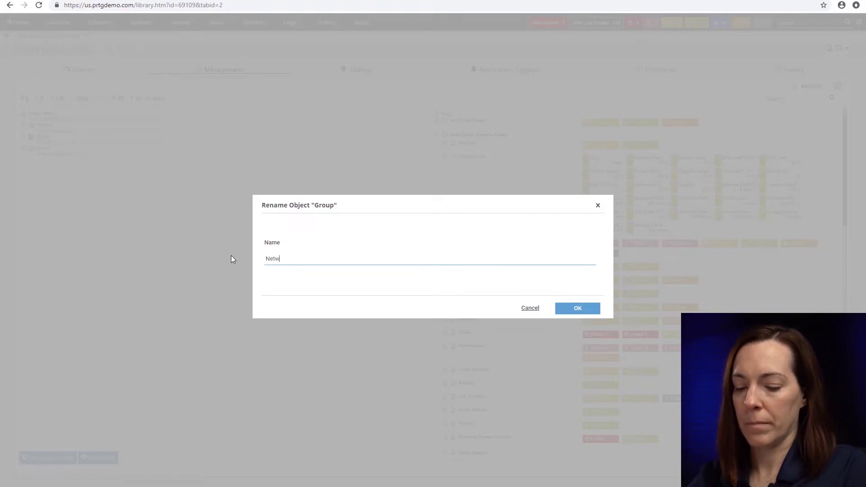
type("ork")
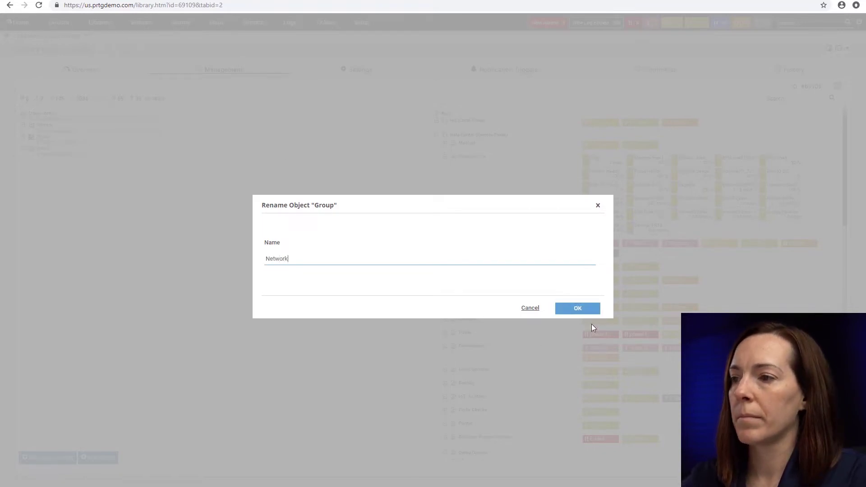
left_click(584, 310)
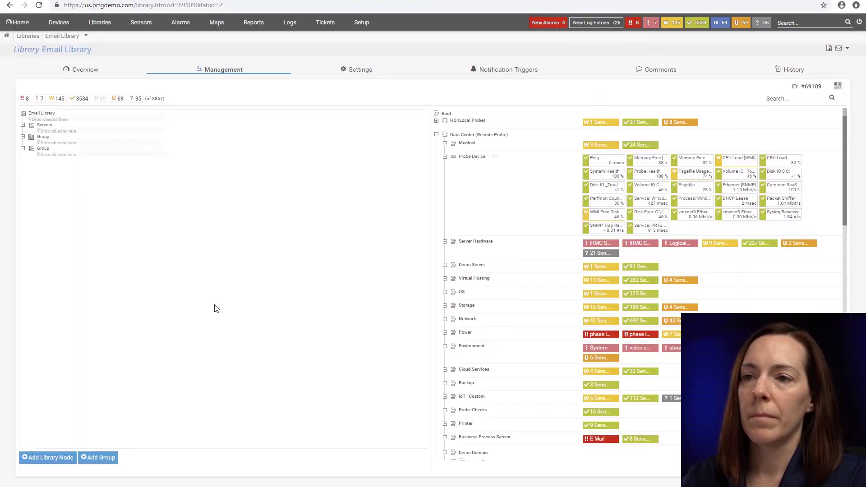
Step: Replace the third group's name with Storage
left_click(43, 150)
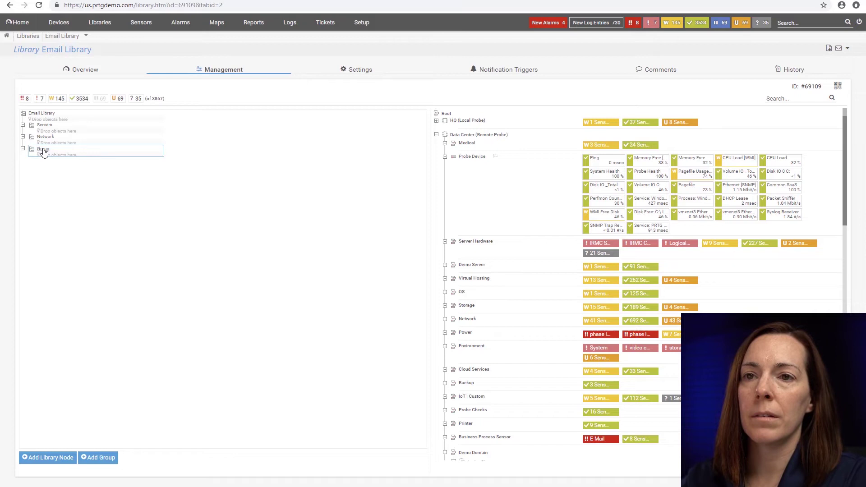
right_click(43, 151)
mouse_move(56, 169)
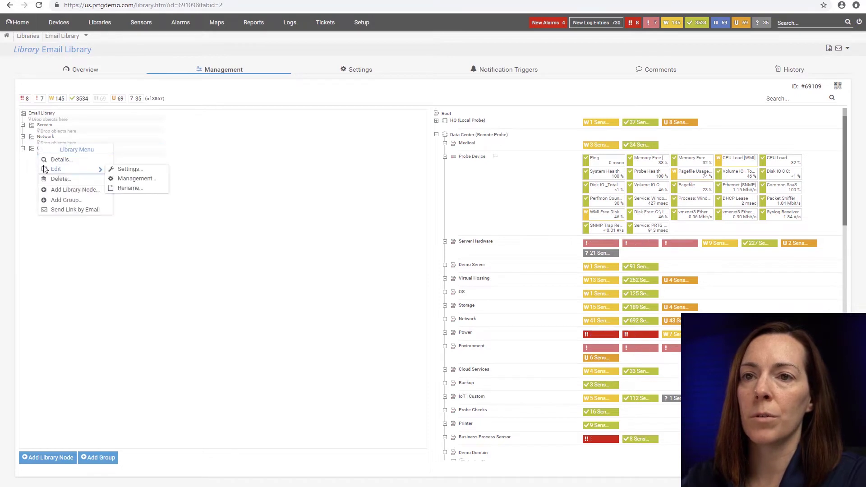
left_click(121, 190)
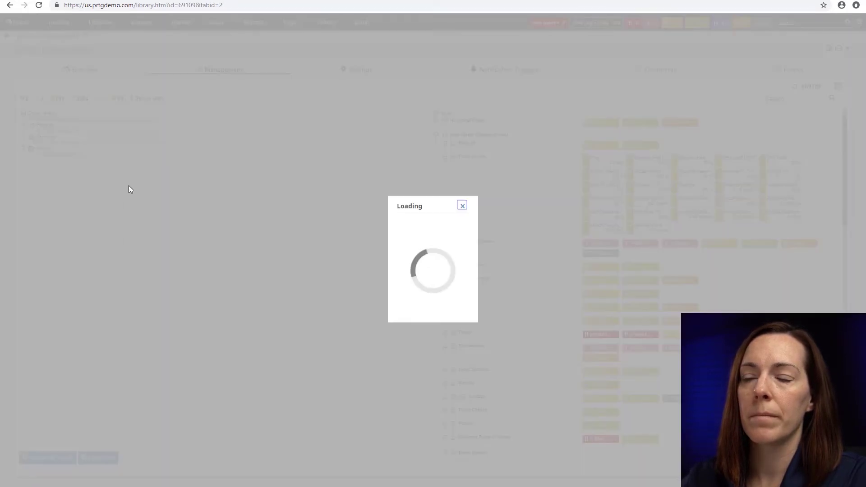
left_click_drag(212, 255, 198, 260)
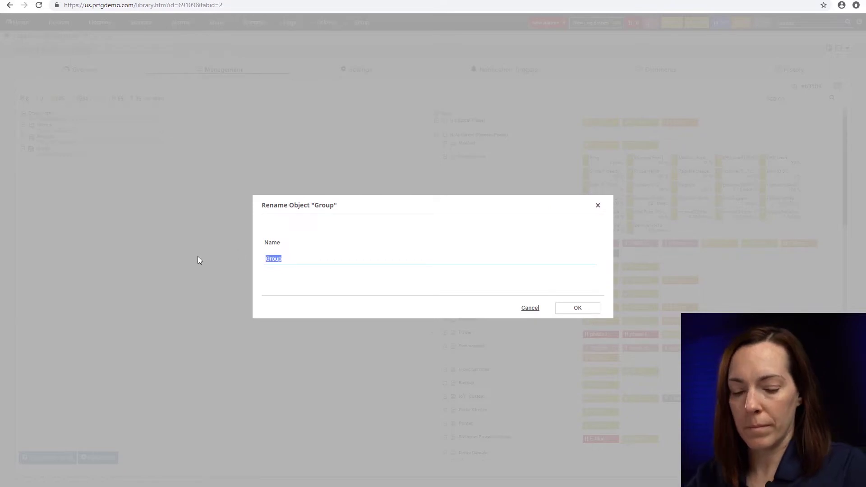
type("Storage")
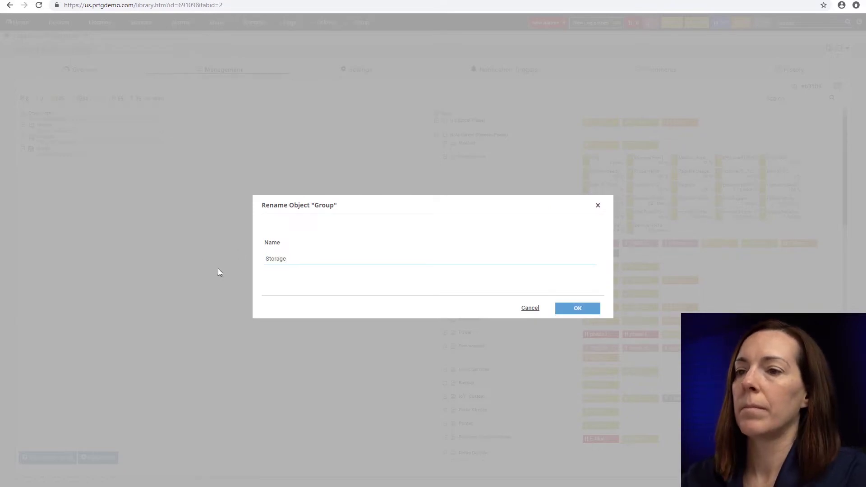
Step: Confirm the Storage name, then add EXCH01, DC02 and DC01.prtgdemo.lan to the Servers group
left_click(567, 309)
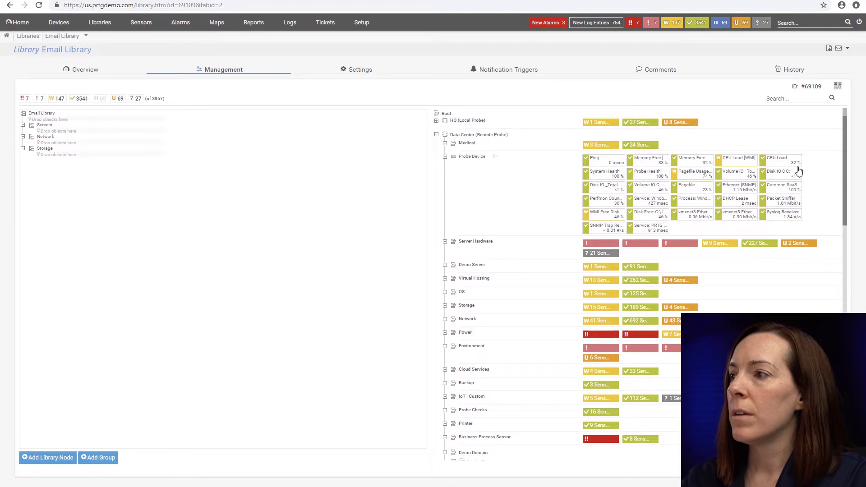
left_click_drag(847, 140, 859, 225)
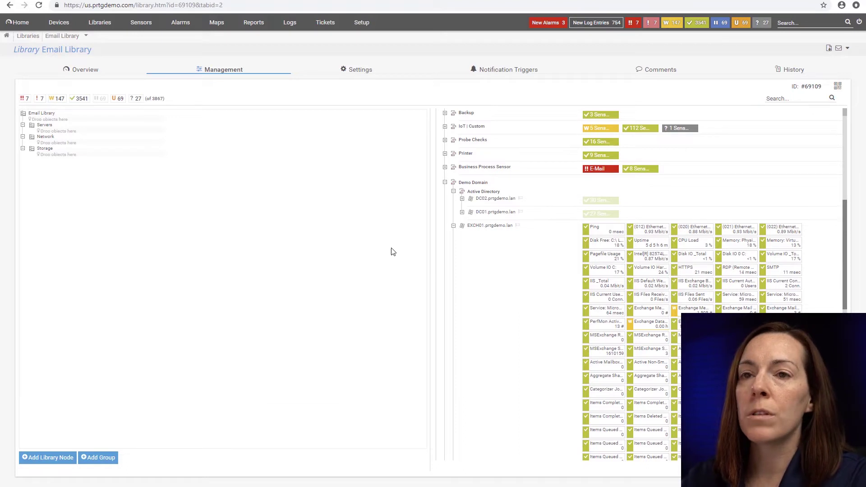
left_click_drag(488, 231, 32, 124)
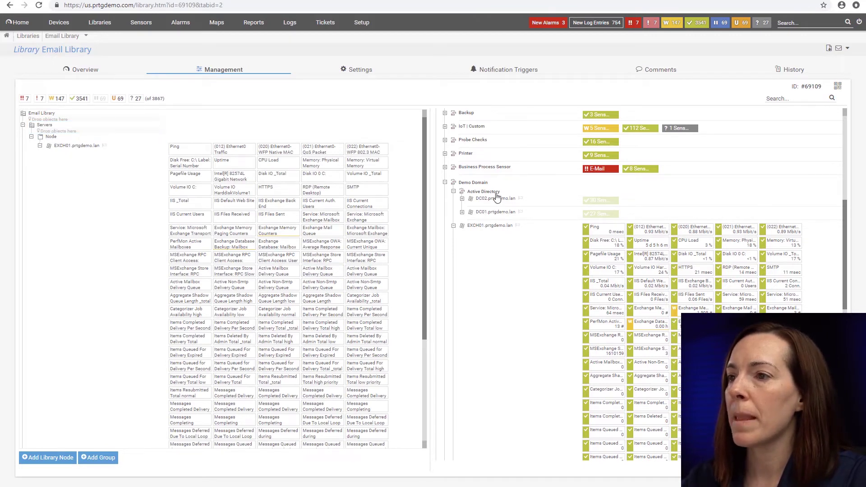
mouse_move(499, 201)
left_mouse_down()
mouse_move(393, 201)
mouse_move(102, 155)
mouse_move(39, 130)
left_mouse_up()
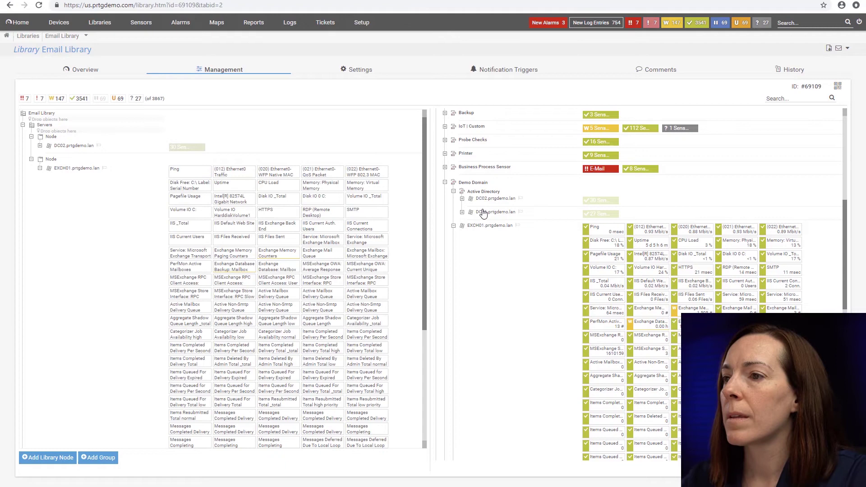
left_click_drag(484, 213, 503, 217)
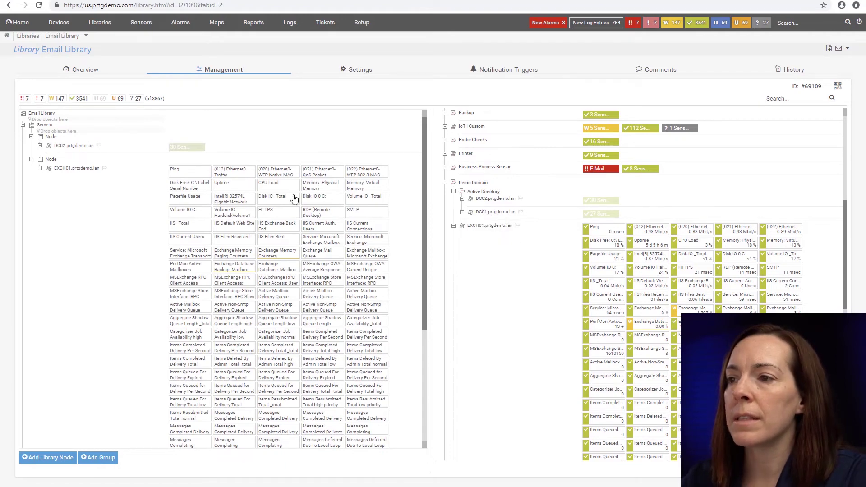
left_click_drag(294, 199, 43, 127)
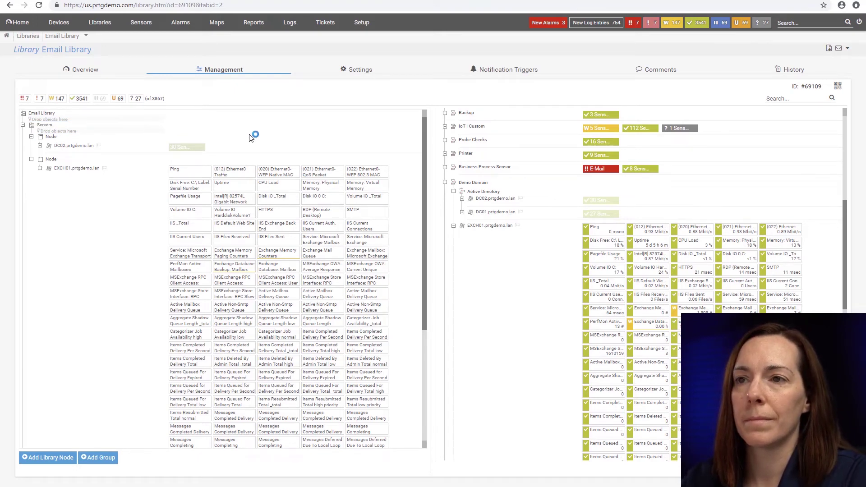
Step: Add the Nexus 3132Q-X switch's Traffic sensors to the Network group
left_click(22, 125)
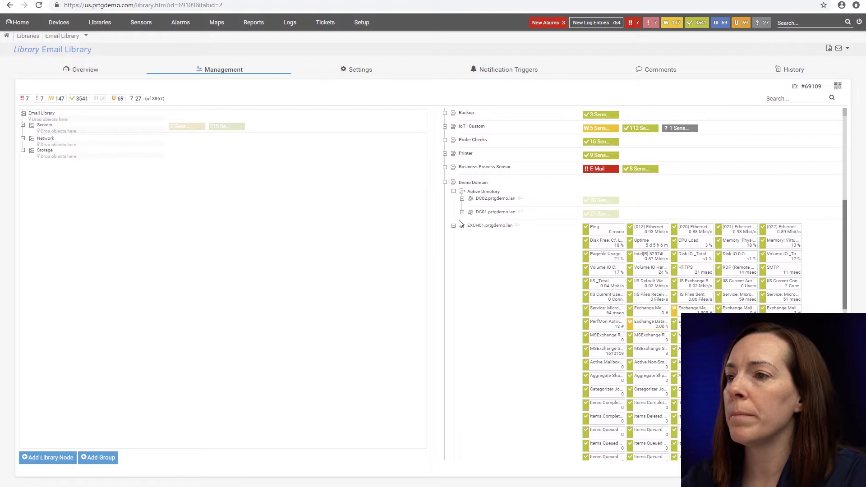
left_click(445, 183)
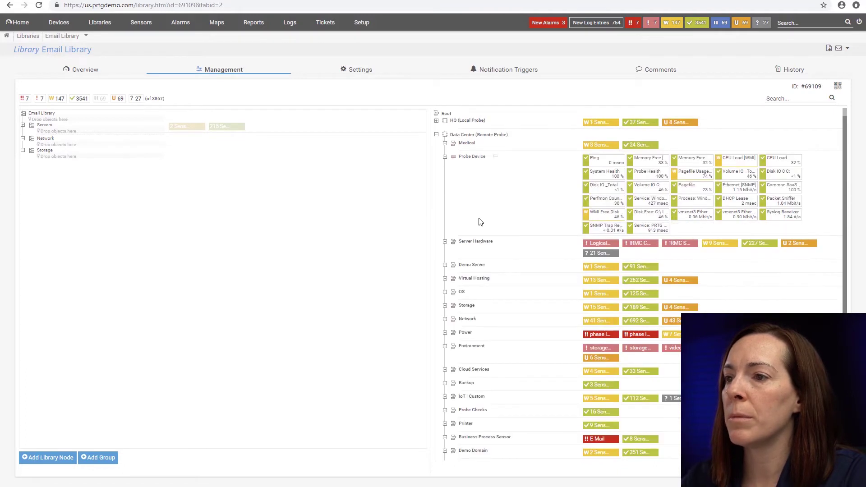
left_click(446, 320)
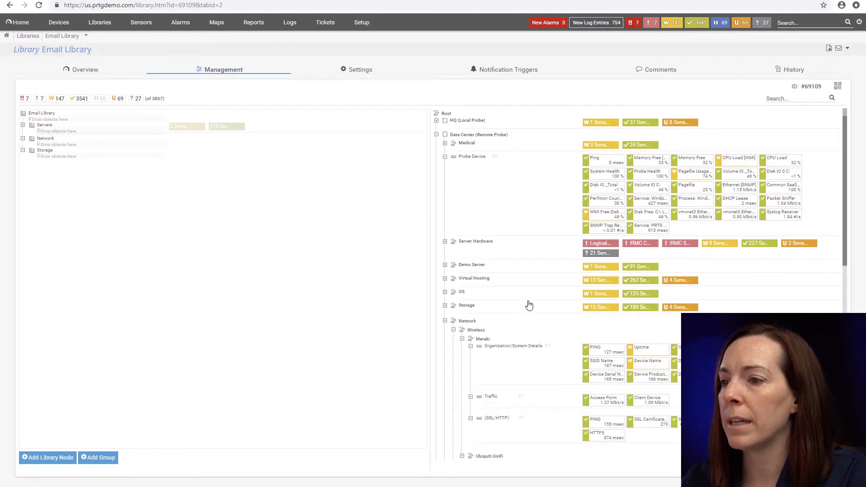
scroll(532, 303, "down", 3)
scroll(533, 304, "down", 1)
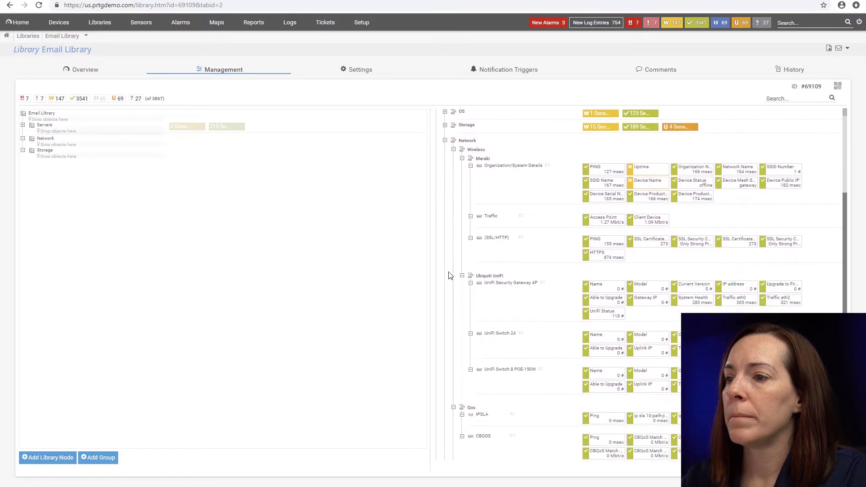
scroll(518, 285, "down", 5)
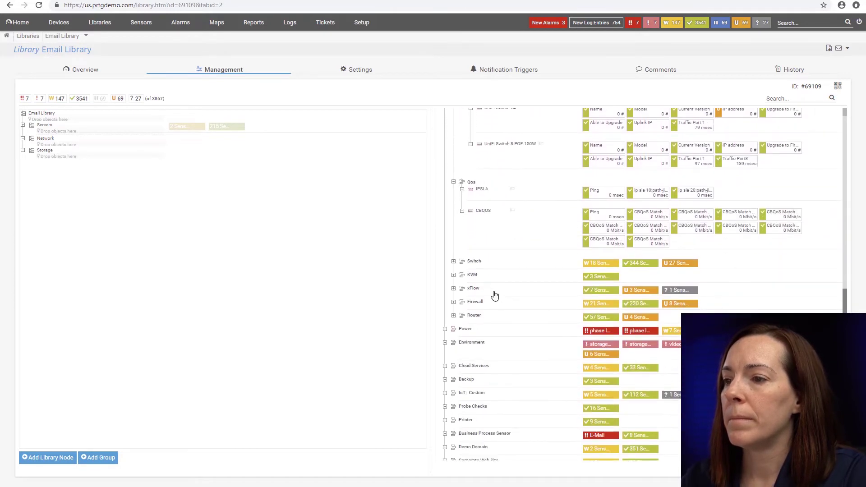
left_click(454, 263)
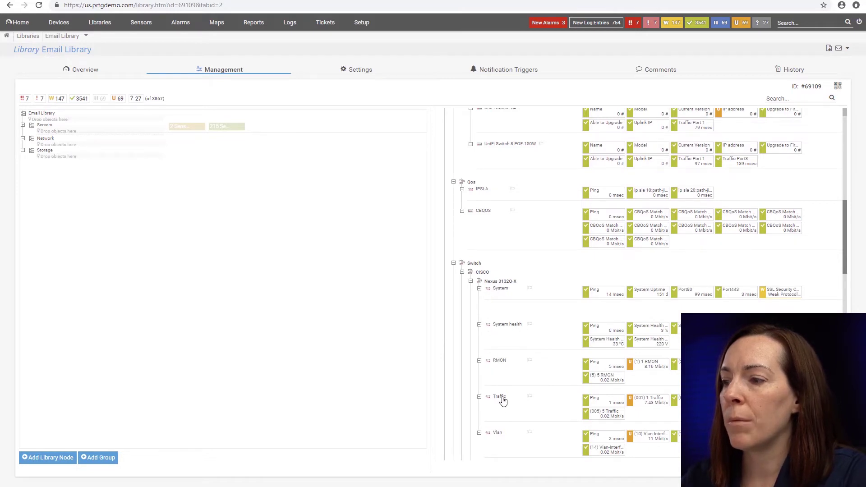
left_click_drag(504, 401, 45, 143)
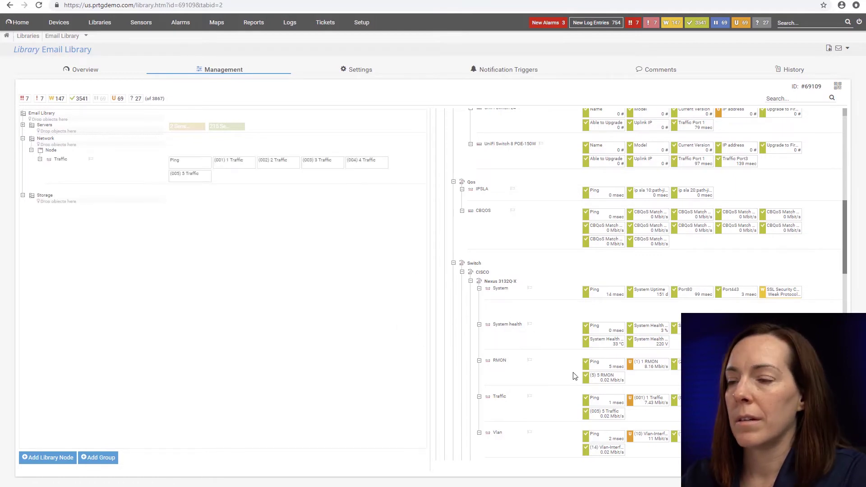
Step: Expand the Firewall device group in the device tree
scroll(570, 379, "down", 1)
scroll(570, 379, "down", 4)
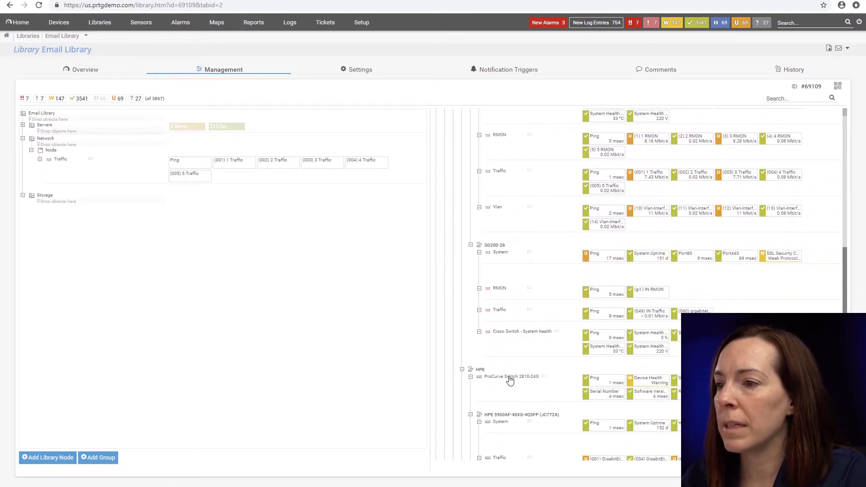
scroll(510, 363, "down", 10)
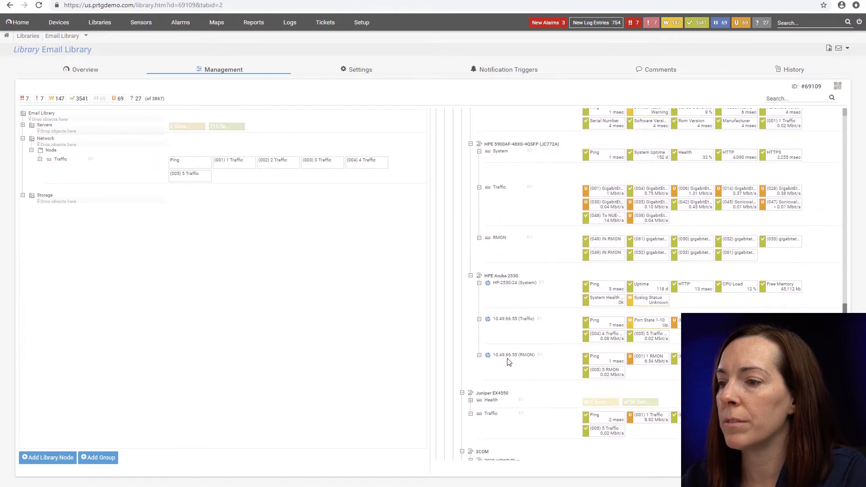
scroll(509, 362, "down", 4)
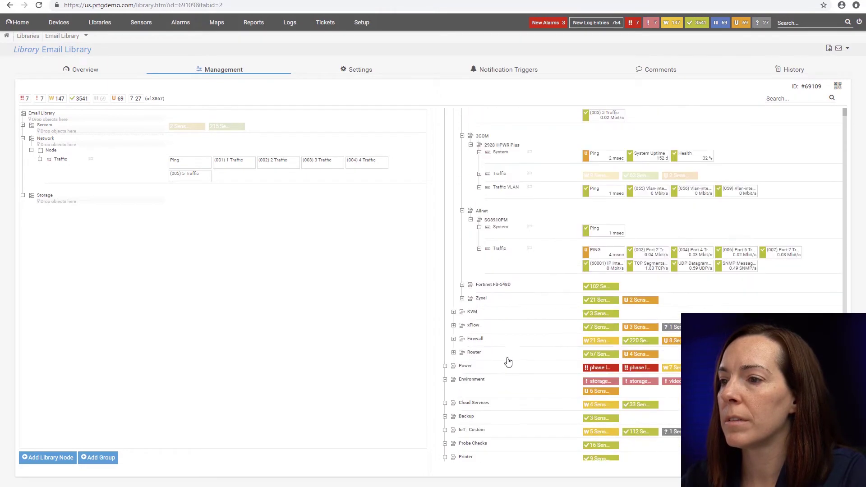
left_click(454, 339)
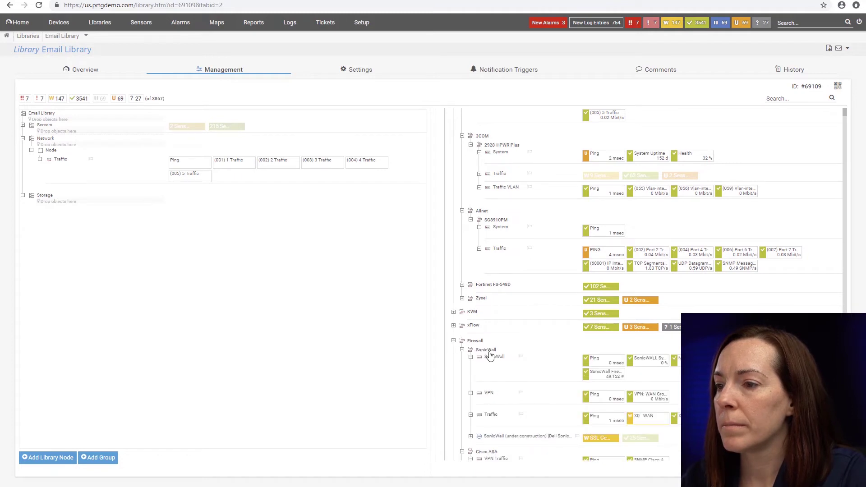
Step: Add the SonicWall firewall device to the Network group
left_click_drag(493, 360, 49, 143)
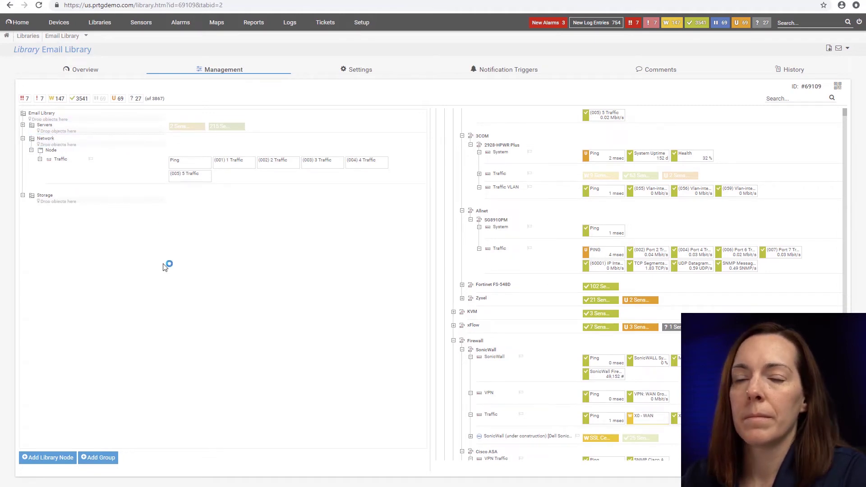
scroll(500, 443, "down", 5)
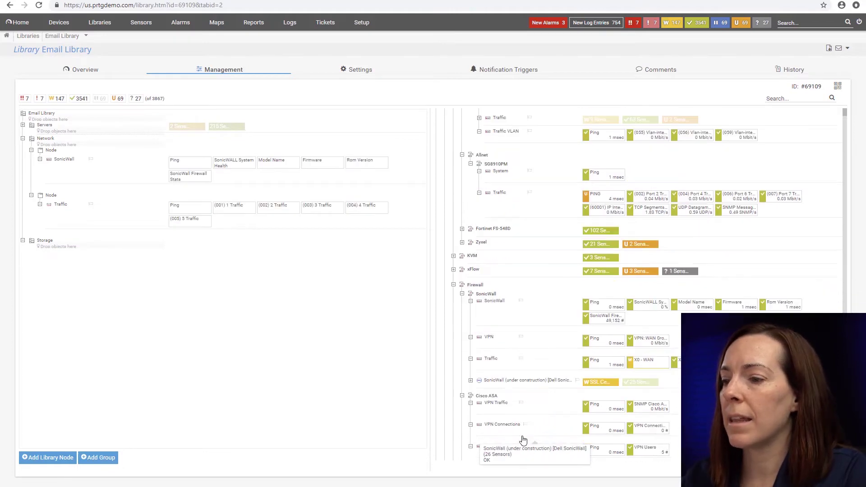
scroll(495, 399, "down", 4)
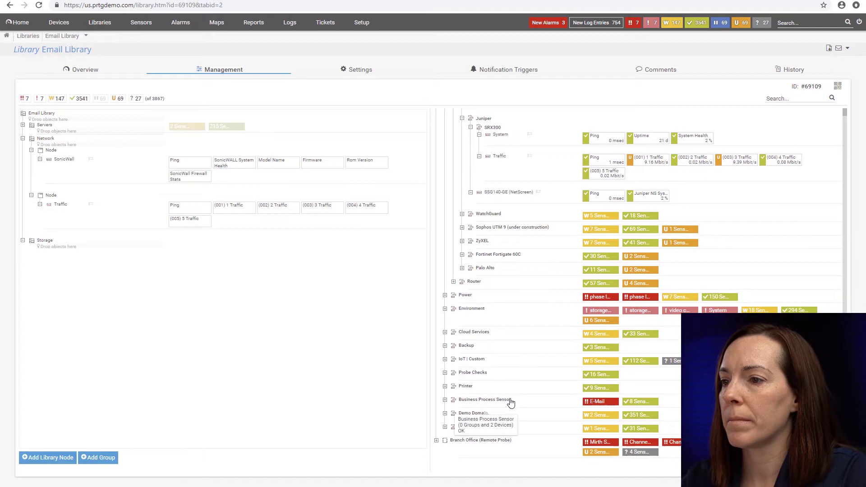
scroll(501, 355, "up", 2)
scroll(502, 355, "down", 12)
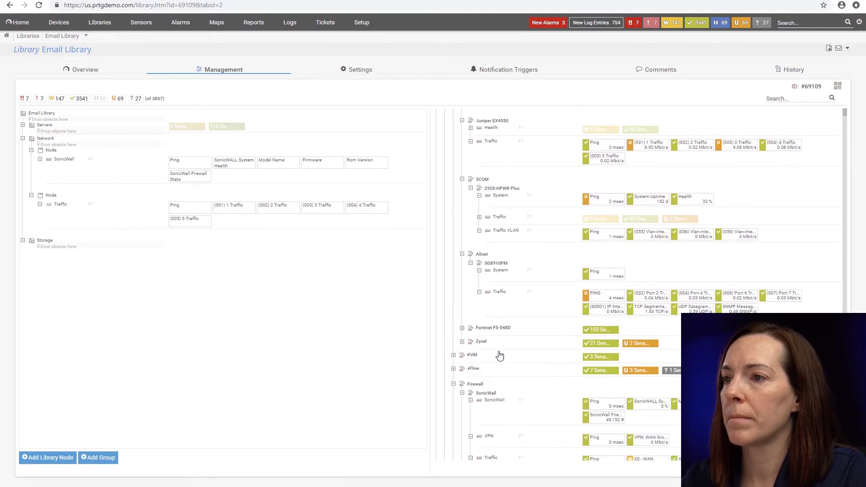
scroll(497, 352, "up", 8)
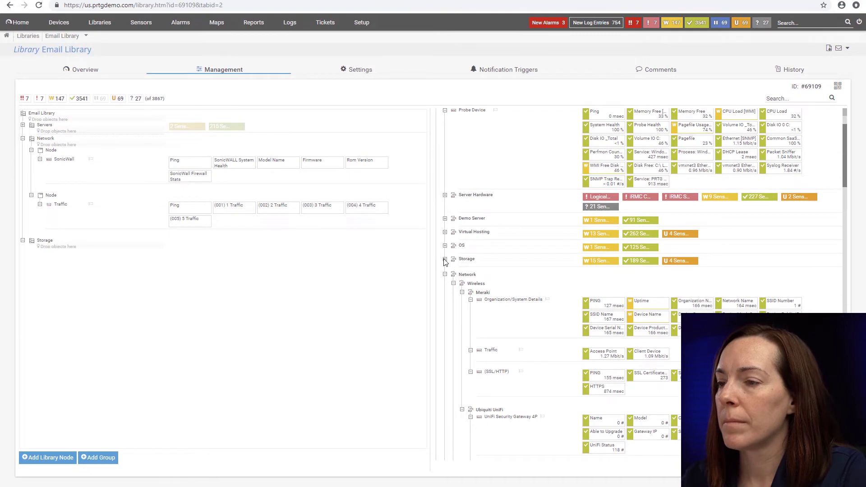
Step: Add the DELL EMC devices from the Storage device group to the library's Storage group
left_click(446, 260)
scroll(507, 356, "down", 2)
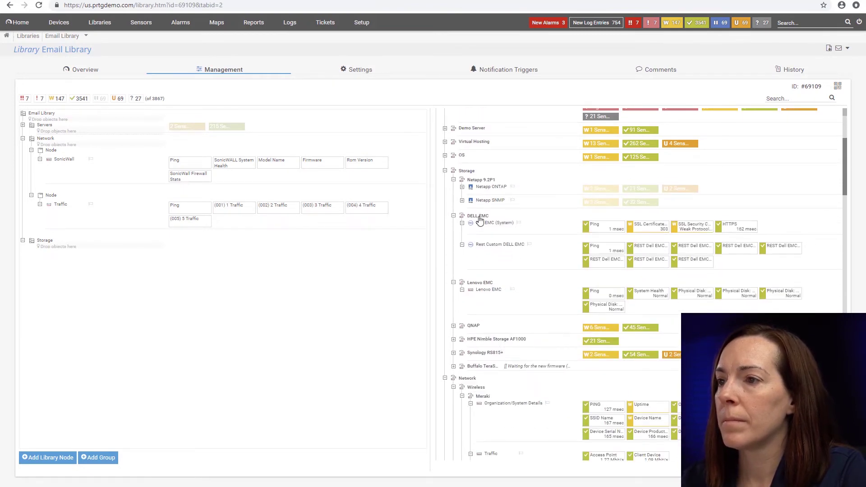
mouse_move(480, 219)
left_mouse_down()
mouse_move(230, 257)
mouse_move(56, 253)
mouse_move(44, 237)
left_mouse_up()
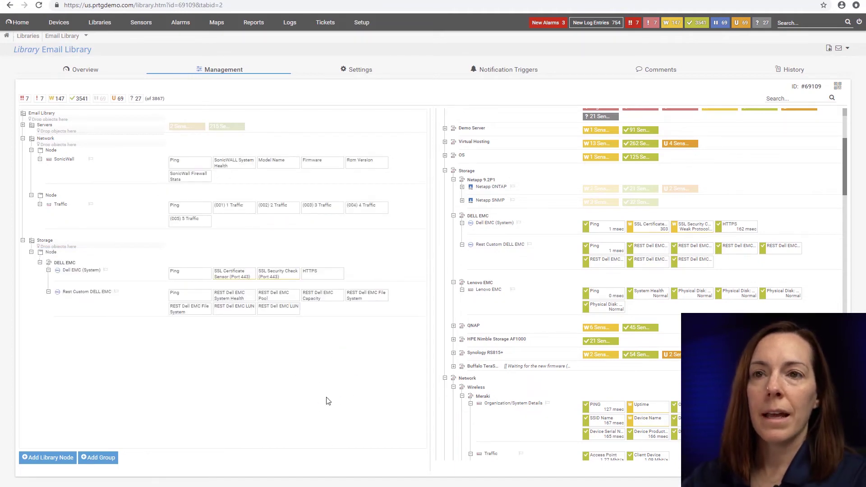
Step: Review the Email Library Overview with Servers, DC01 and DC02 expanded into individual sensors
left_click(86, 71)
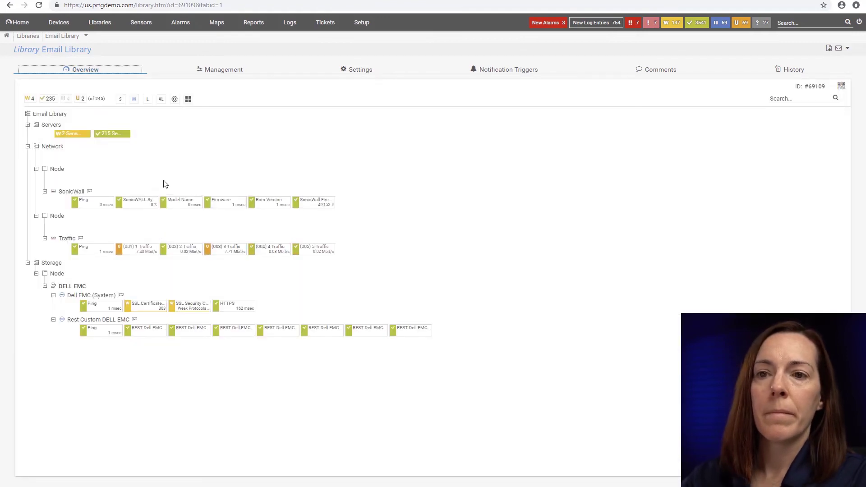
left_click(28, 126)
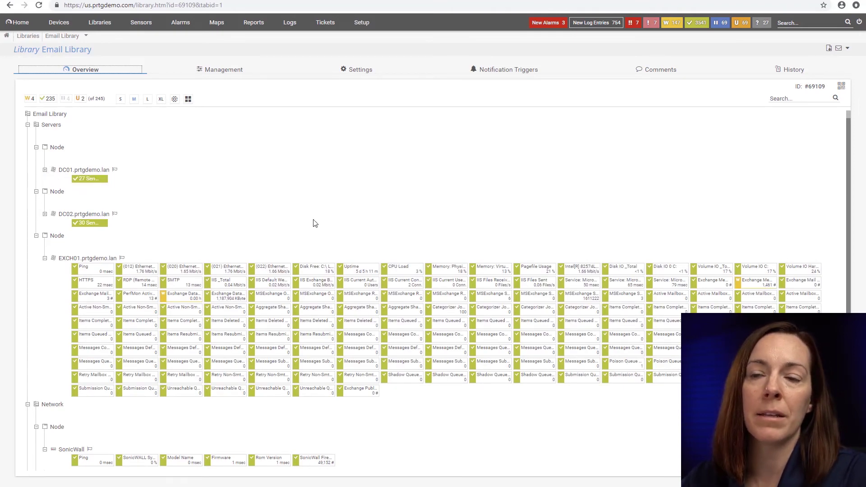
left_click(45, 170)
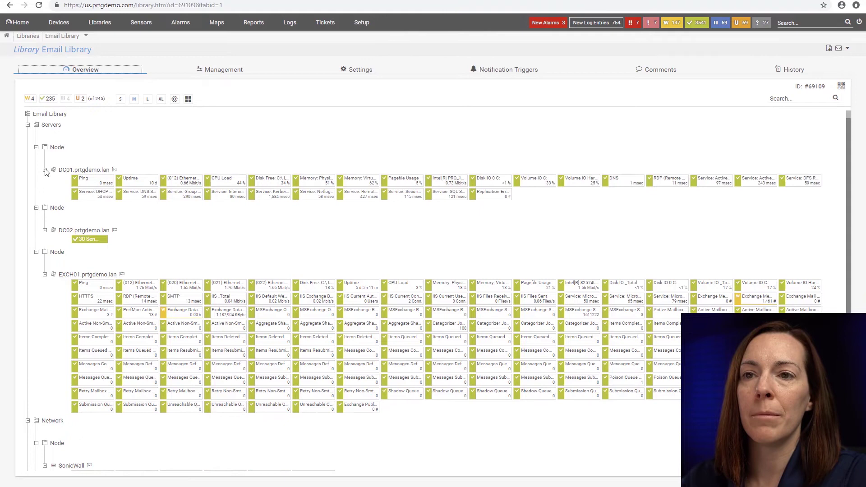
left_click(44, 232)
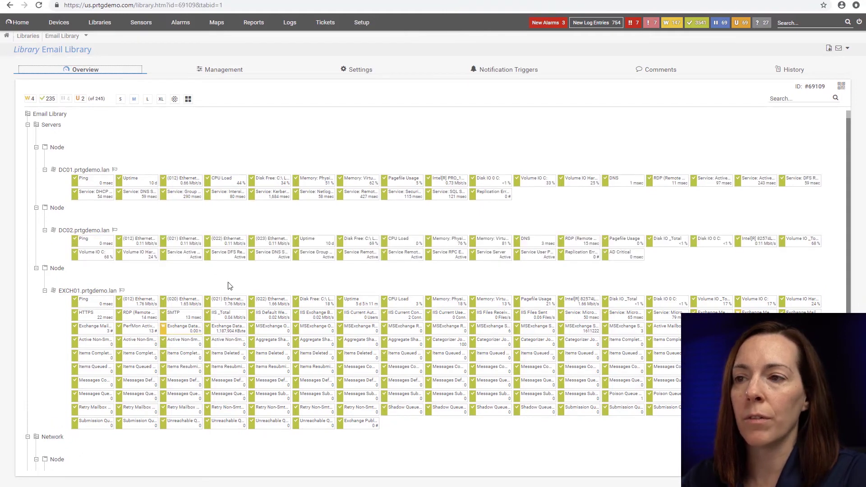
scroll(228, 287, "down", 4)
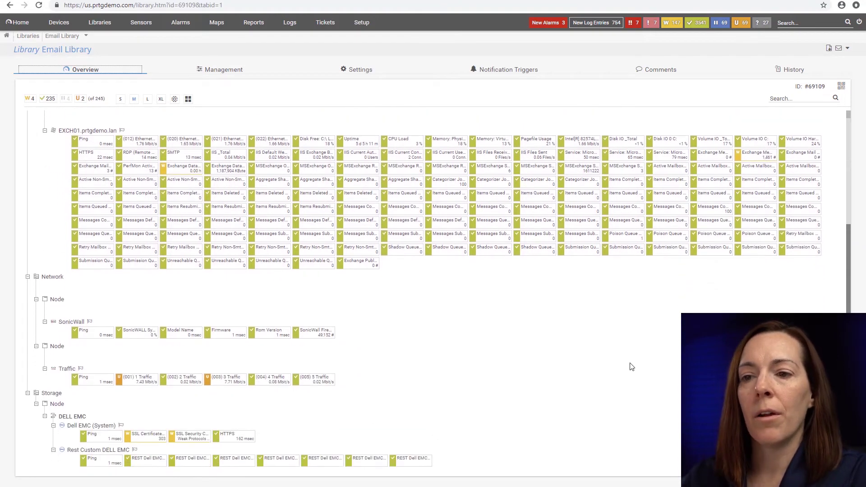
scroll(592, 389, "up", 3)
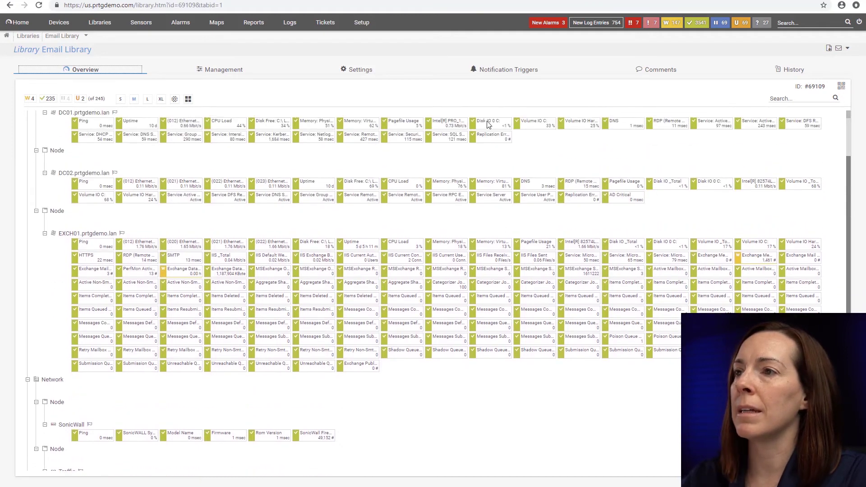
Step: Check the Email Library's notification triggers and Add Trigger options, then go back to its Overview
left_click(517, 74)
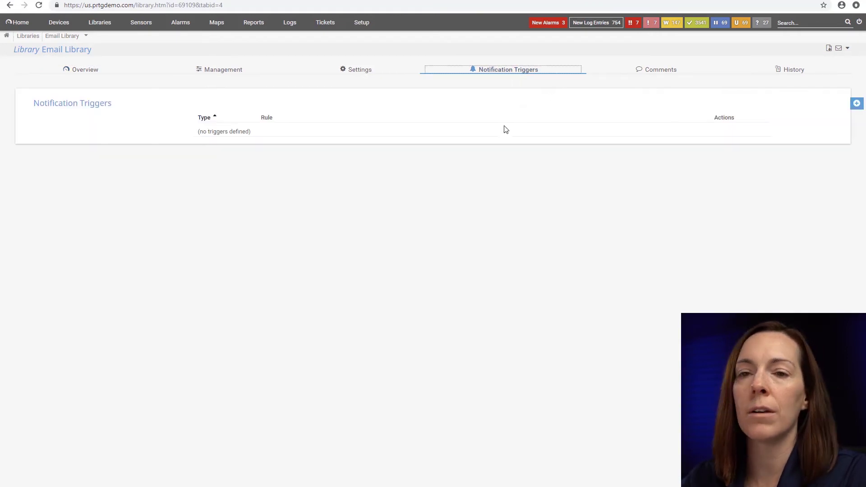
mouse_move(856, 104)
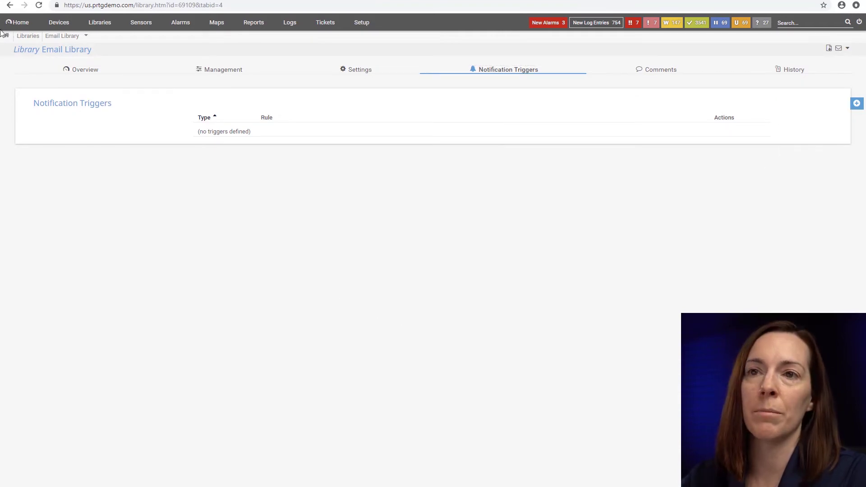
left_click(81, 71)
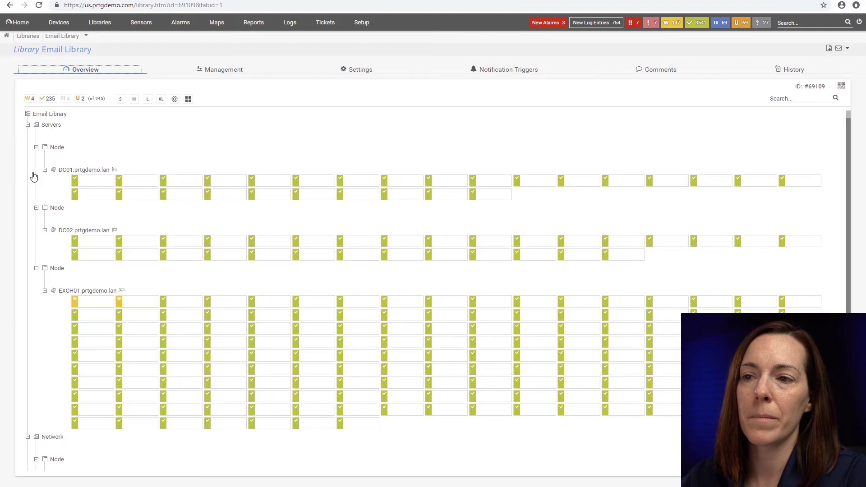
Step: Add a new library named Diskfree Library from the Libraries list
left_click(100, 23)
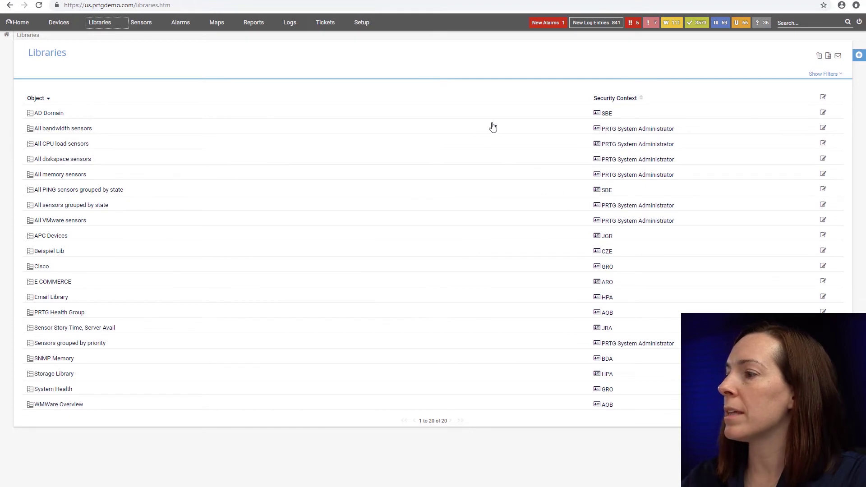
left_click(860, 56)
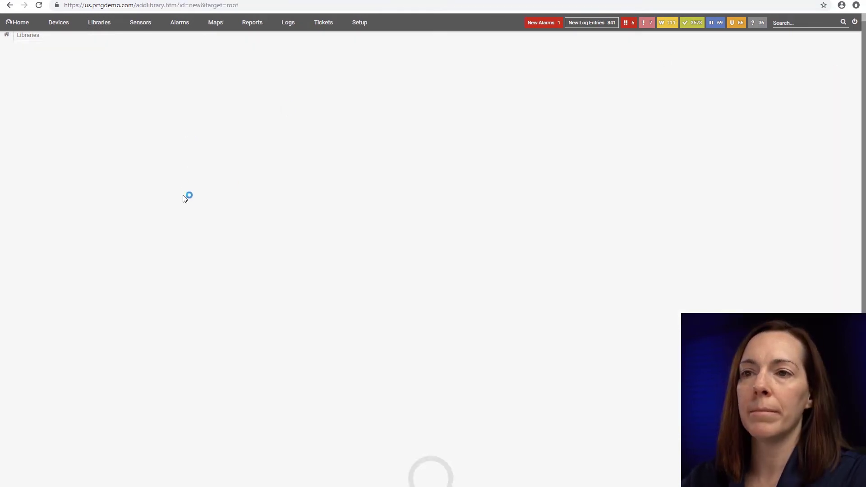
type("Di")
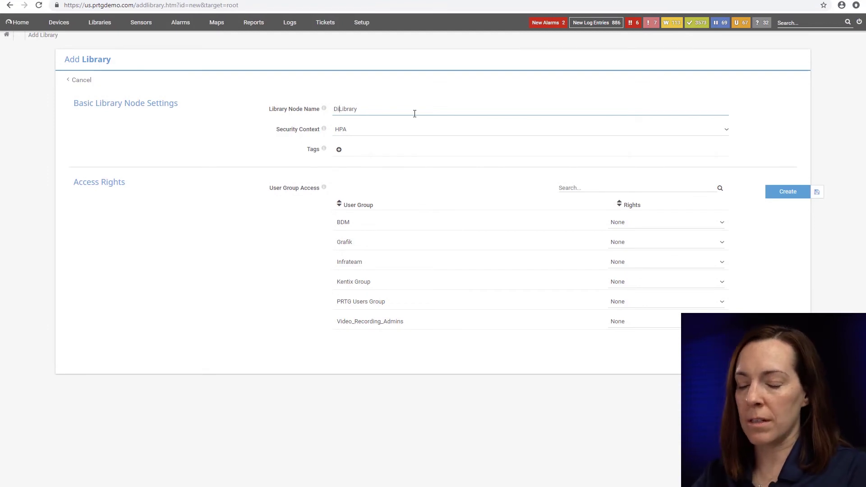
type("skfree")
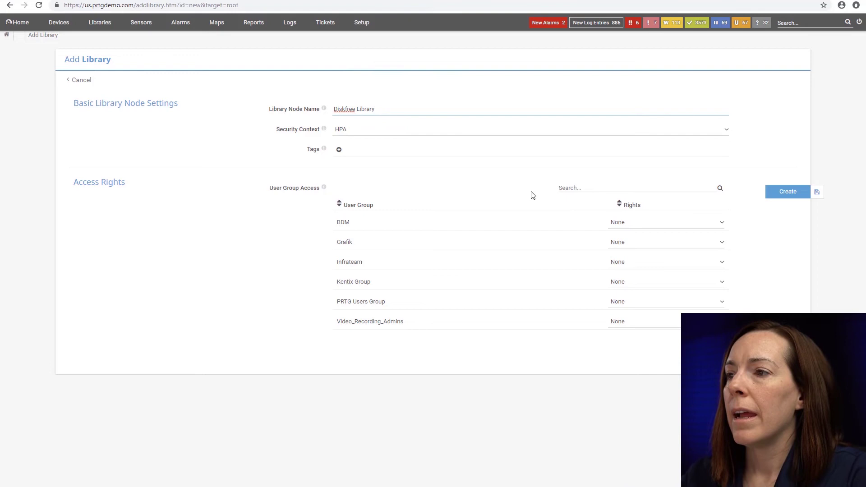
left_click(784, 201)
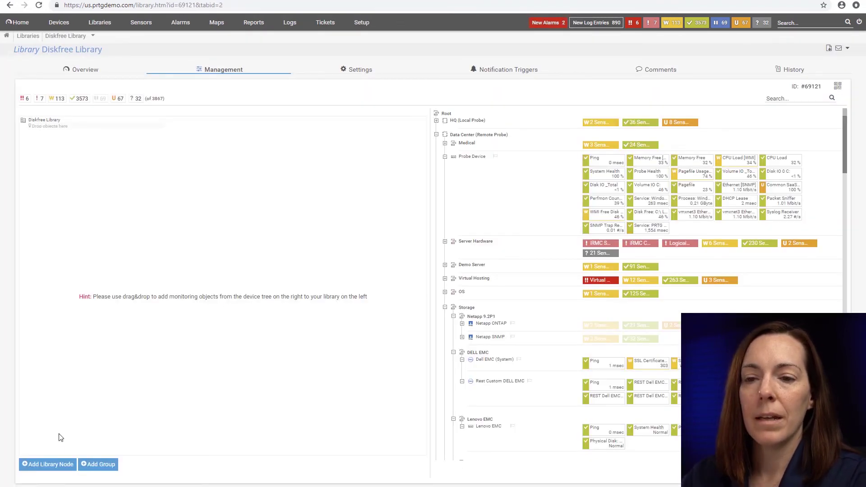
Step: Start a new node in the Diskfree Library set to show a collection of filtered sensors
left_click(43, 465)
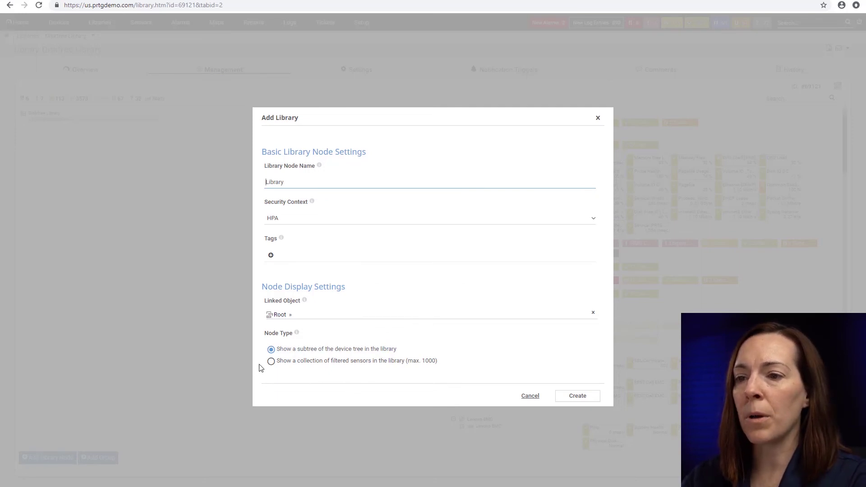
left_click(349, 362)
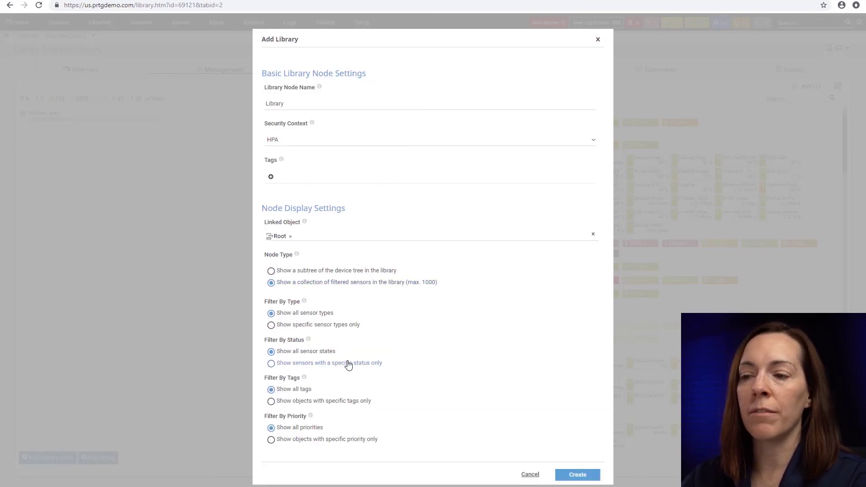
Step: Restrict the node to all six sensor types matching 'disk free' and create it
left_click(271, 325)
scroll(384, 337, "down", 5)
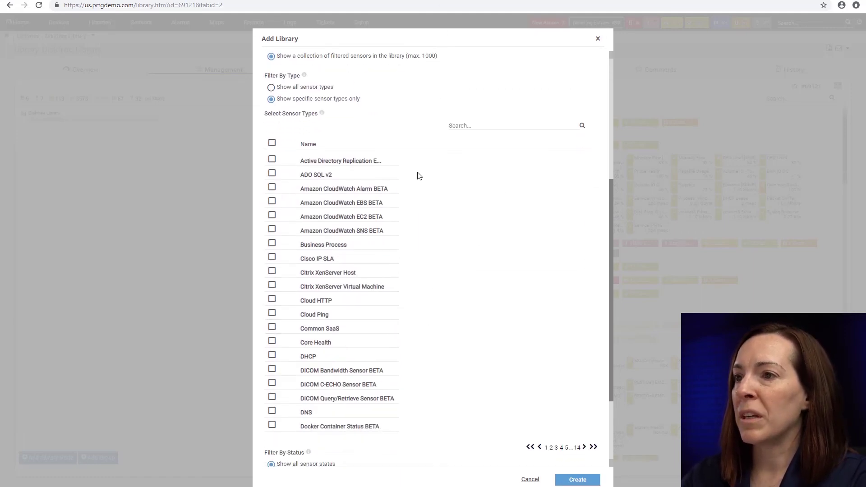
left_click(474, 126)
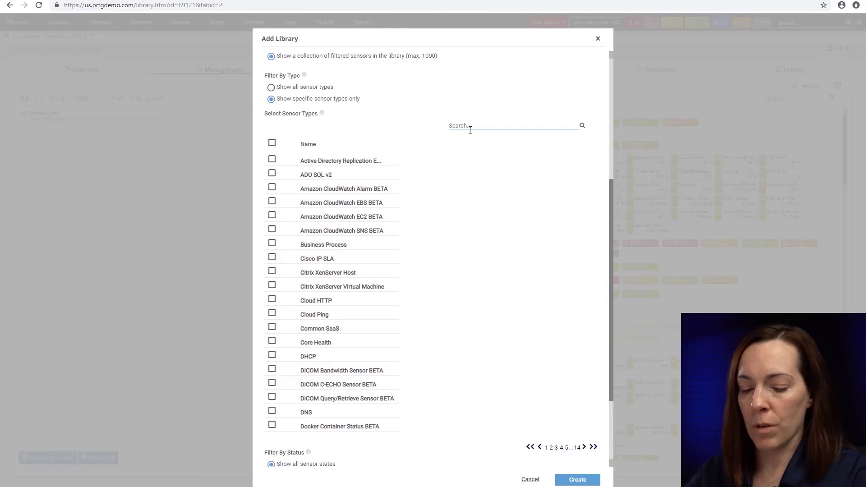
type("disk frfee")
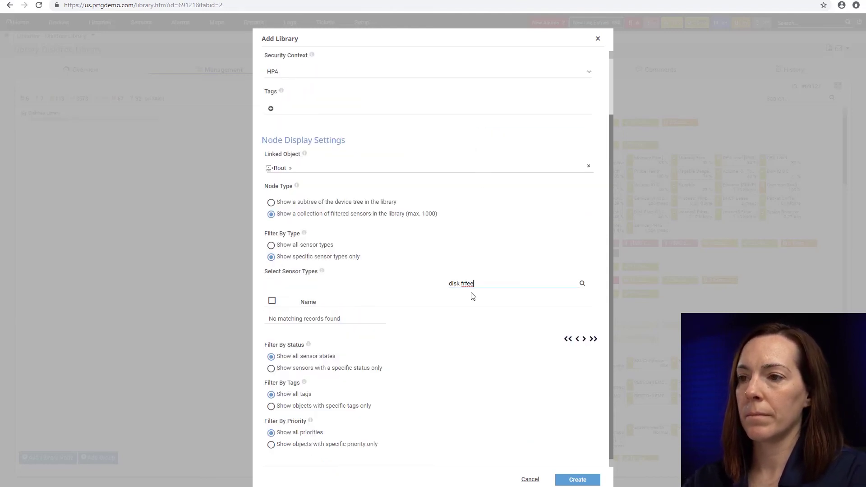
key("BackSpace")
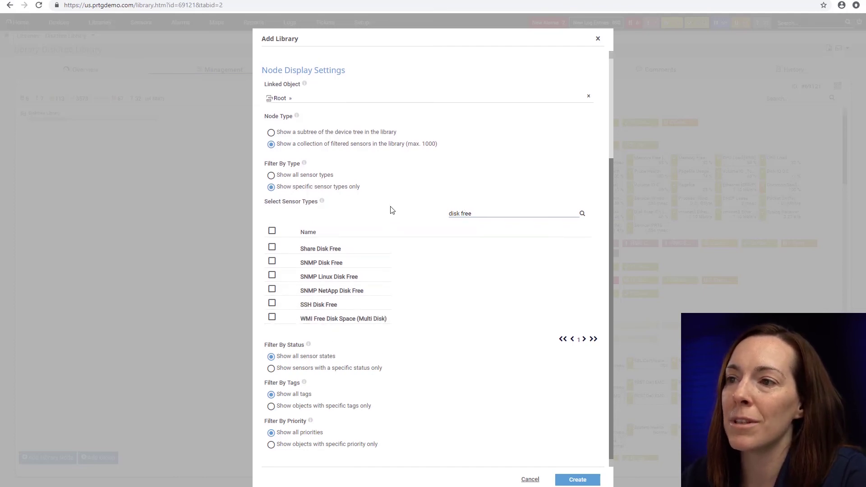
left_click(273, 230)
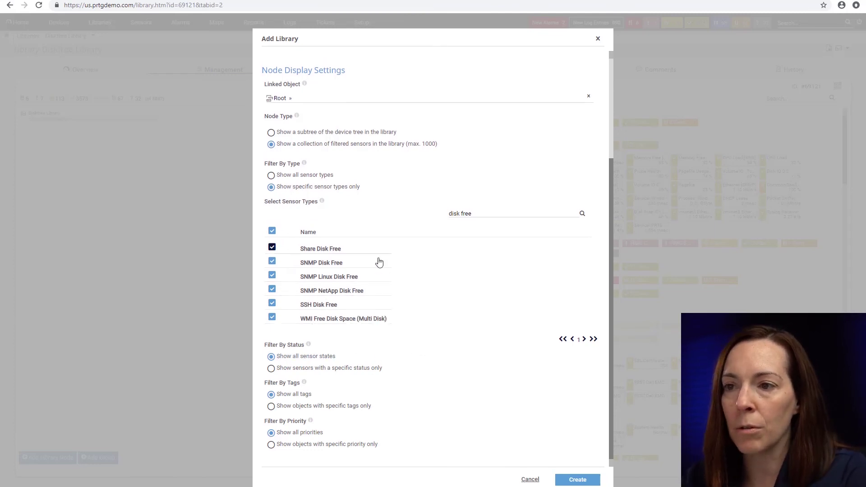
left_click(578, 480)
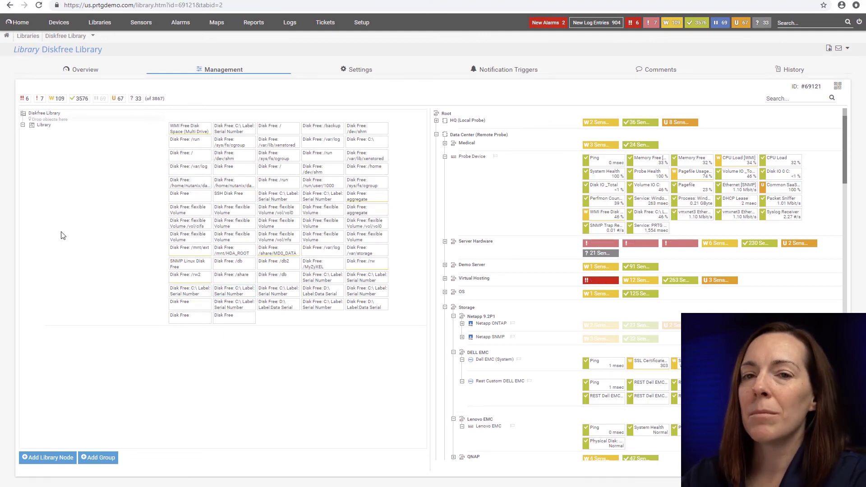
Step: Open the Diskfree Library's Overview tab to list its 74 disk-free sensors
left_click(84, 70)
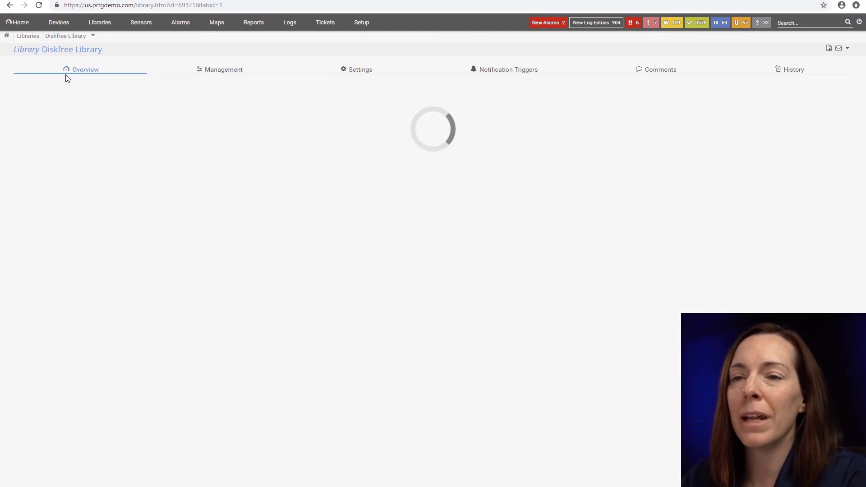